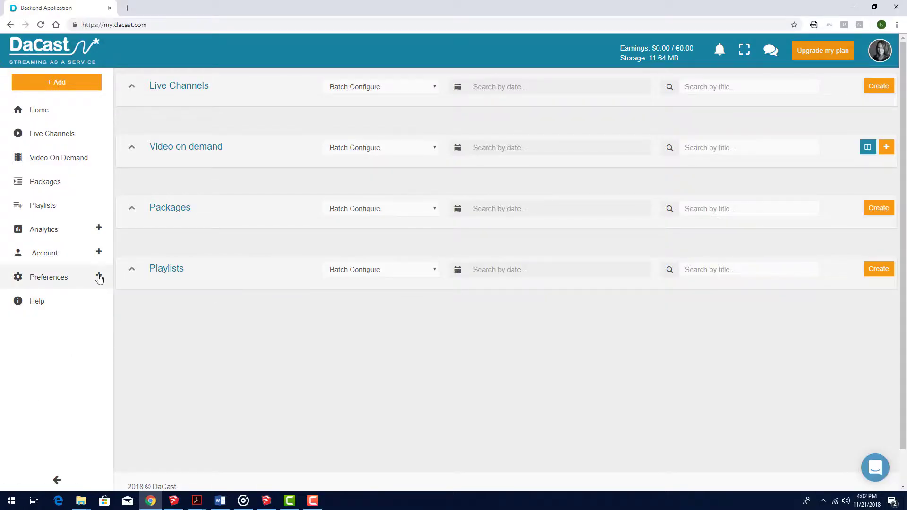
Open Video Security under Preferences in the left sidebar
left_click(99, 277)
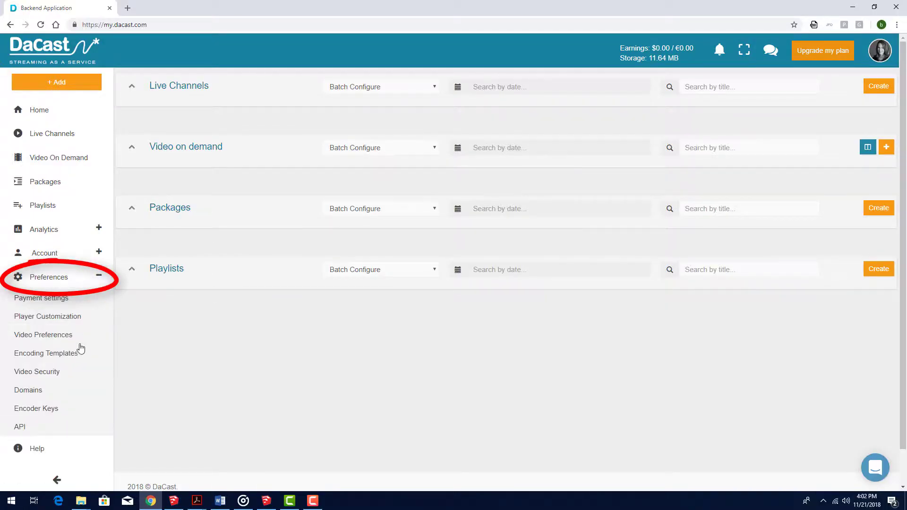
left_click(53, 373)
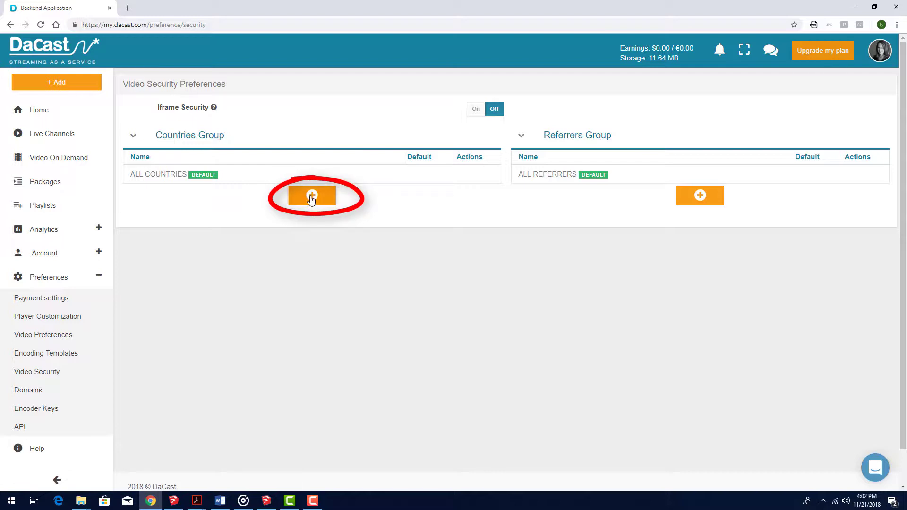
Create a countries group titled 'Scandinavia' with Finland, Norway and Sweden
left_click(311, 199)
left_click(398, 93)
type("Scandinavia")
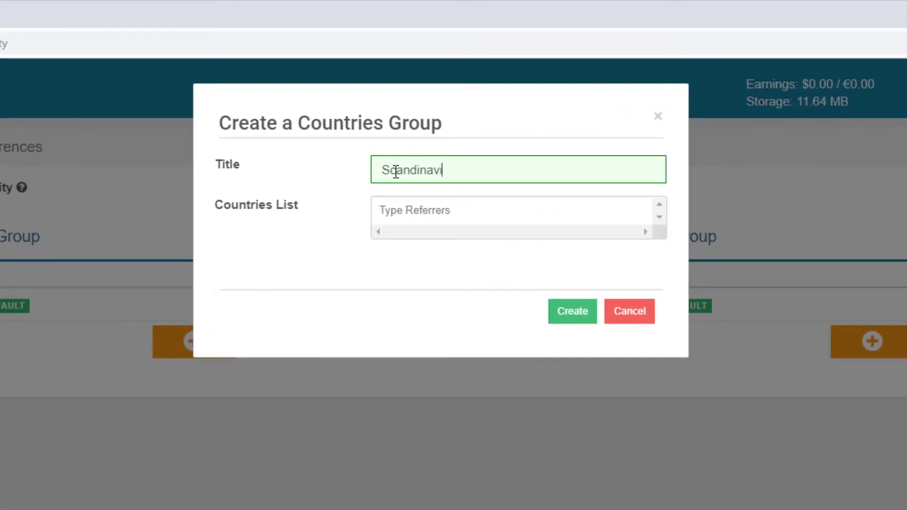
left_click(451, 203)
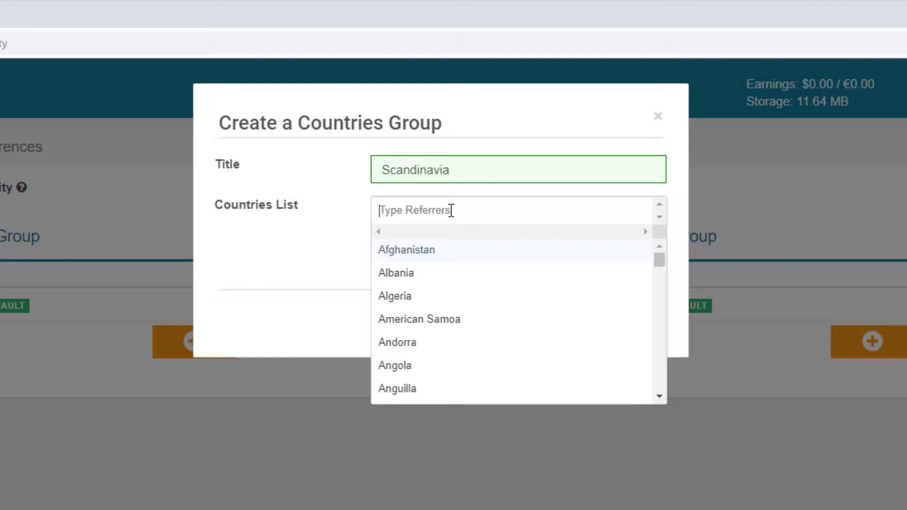
type("fin")
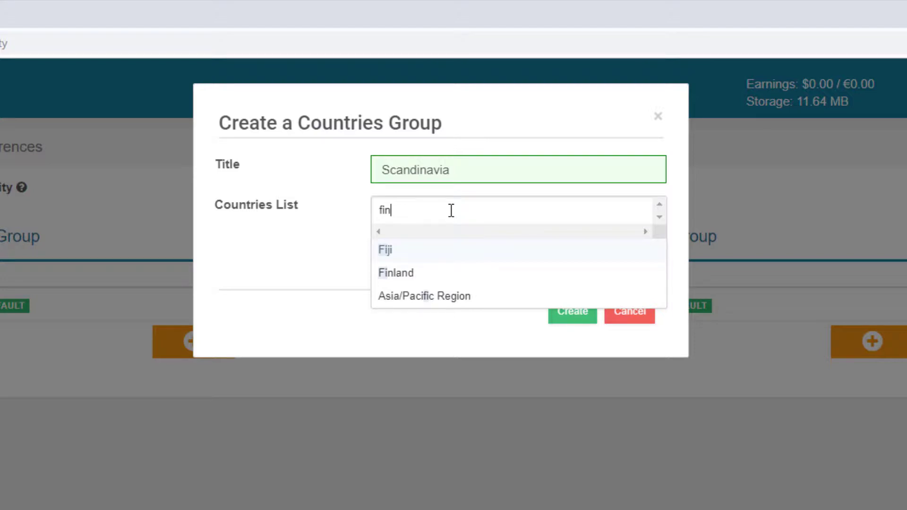
left_click(446, 253)
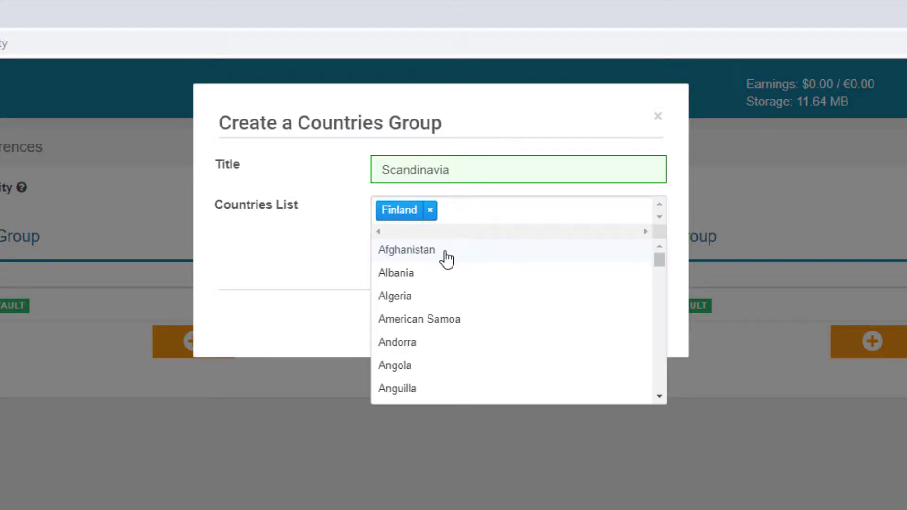
type("nor")
left_click(447, 253)
type("swe")
left_click(446, 253)
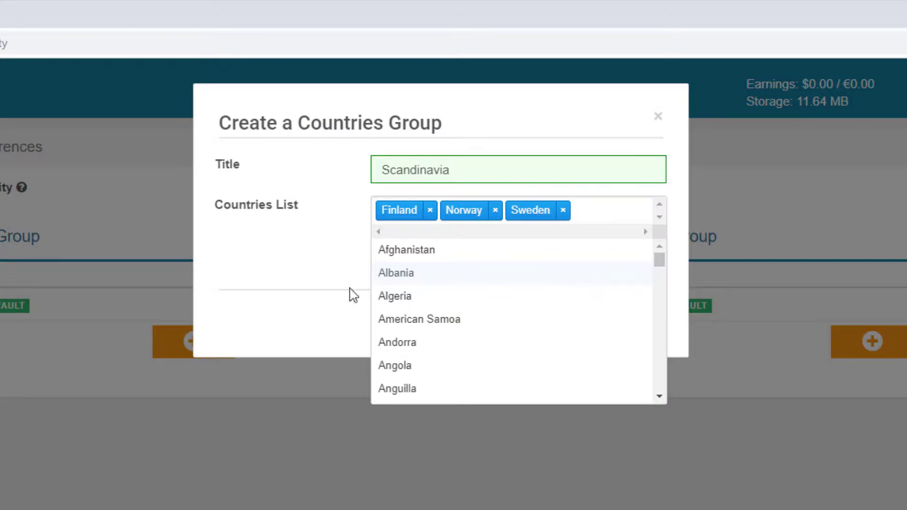
left_click(333, 269)
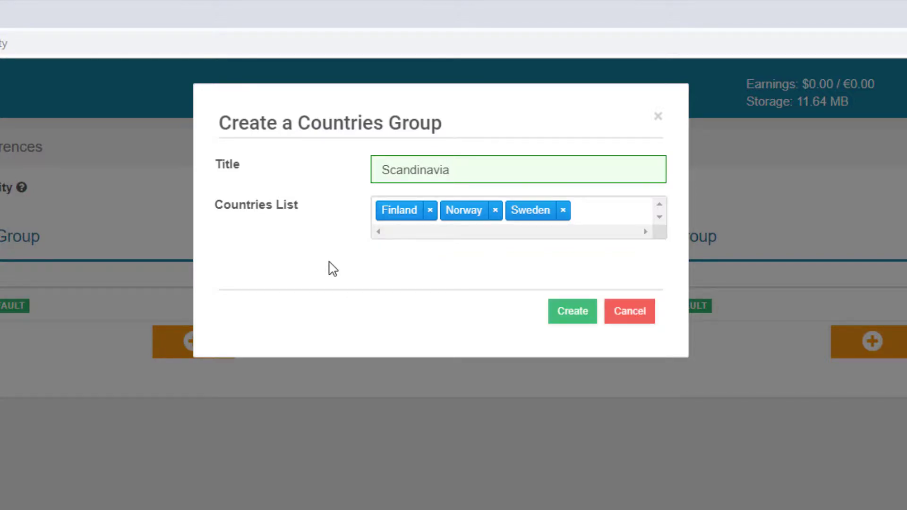
left_click(572, 313)
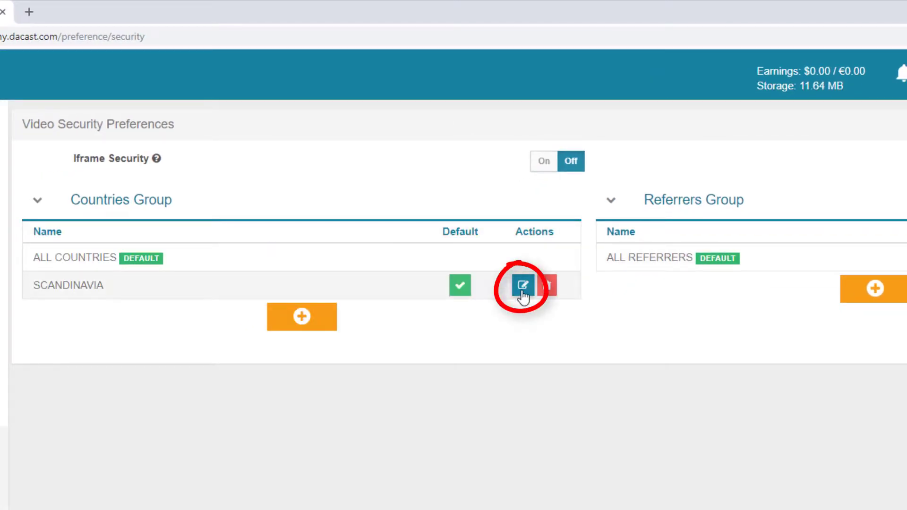
Rename the Scandinavia group to 'Scandinavian Countries' and make it the default countries group
left_click(522, 296)
left_click(551, 142)
type("n Countries")
left_click(623, 263)
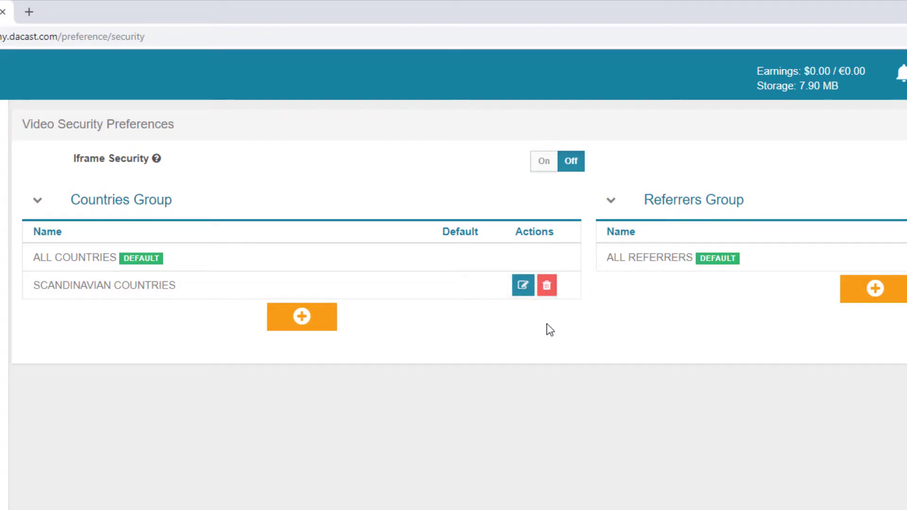
mouse_move(464, 291)
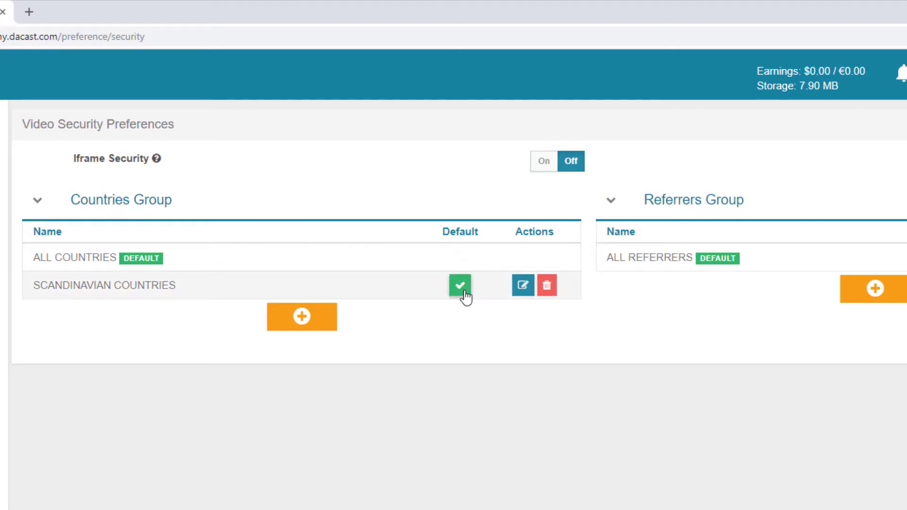
left_click(463, 291)
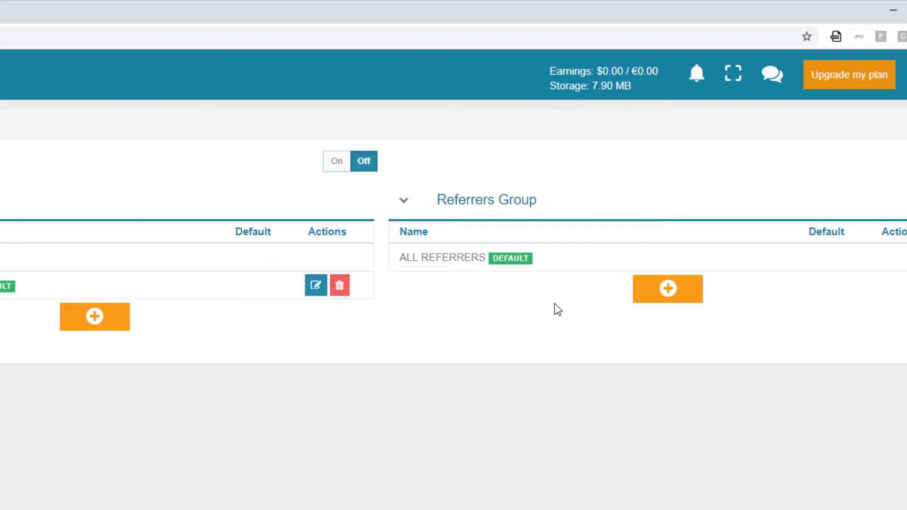
left_click(680, 296)
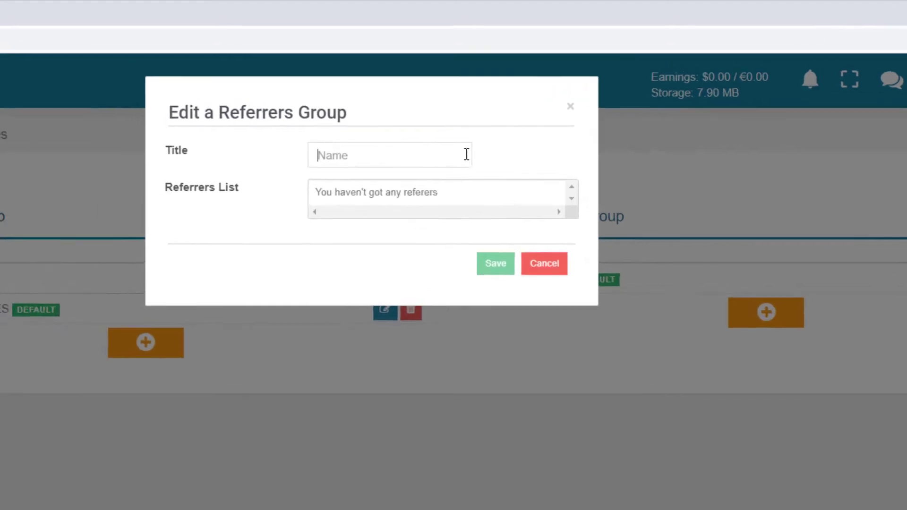
type("Company Page")
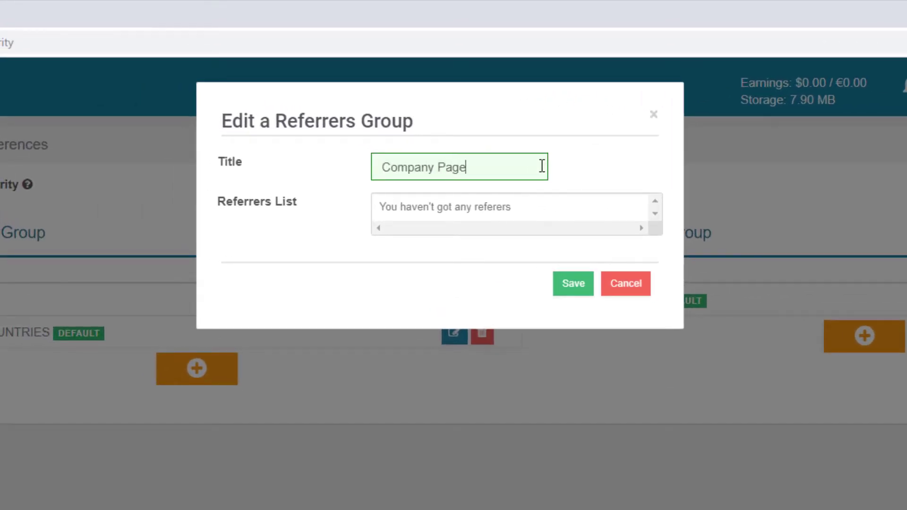
left_click(542, 204)
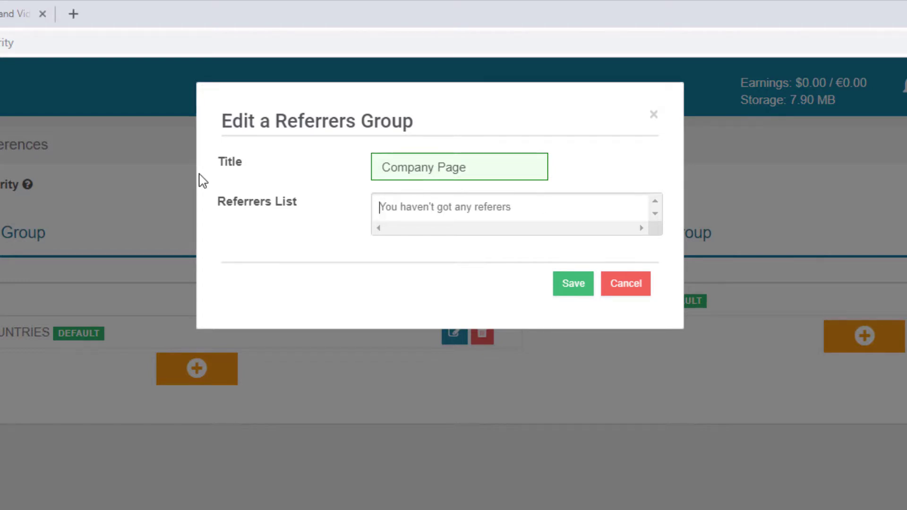
type("www.dacas")
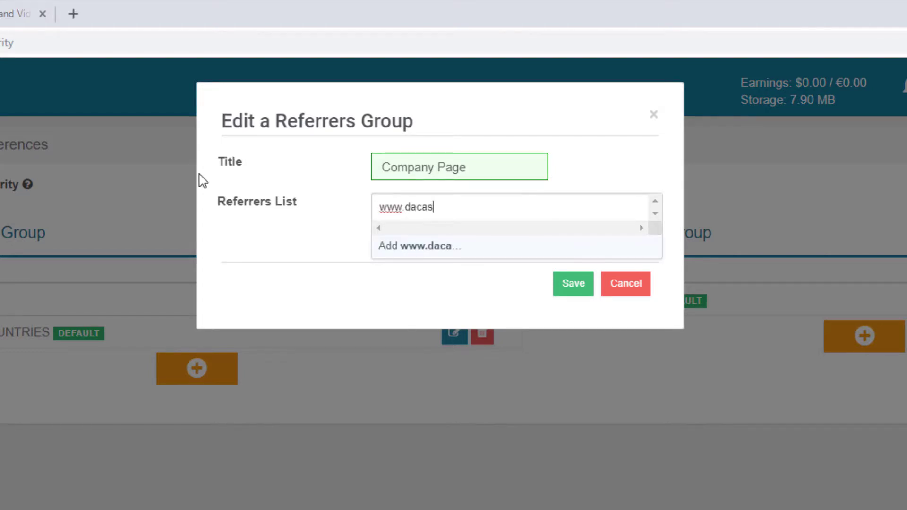
type("t.com")
key("Return")
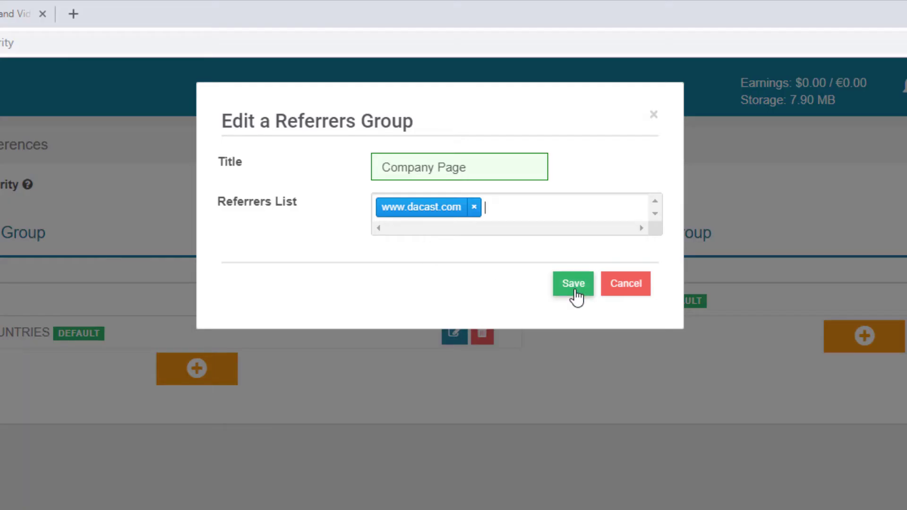
left_click(575, 286)
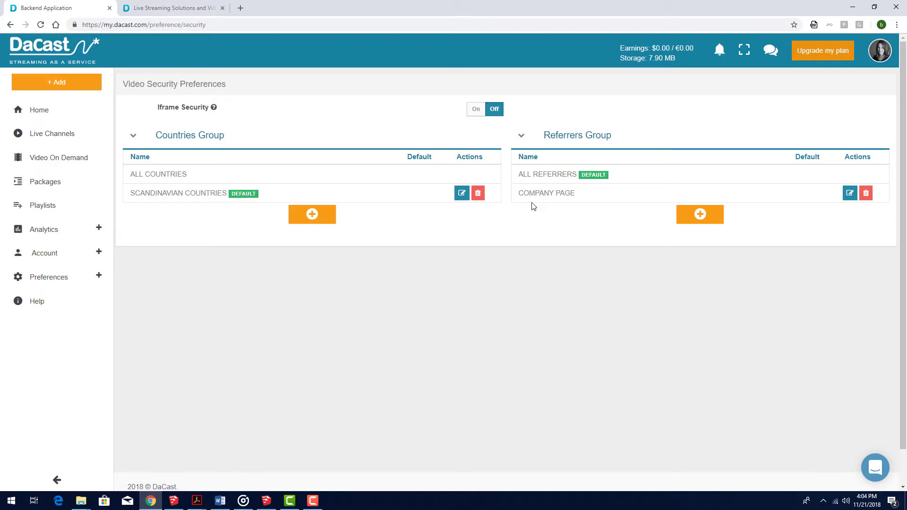
Upload Hippo.mp4 to Video on Demand and view the Hippo video's publish settings
left_click(69, 159)
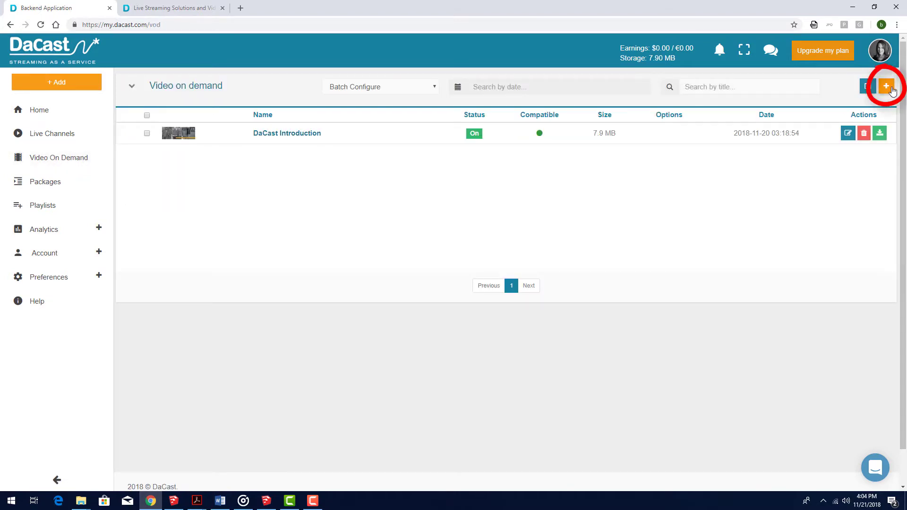
left_click(891, 90)
left_click(250, 142)
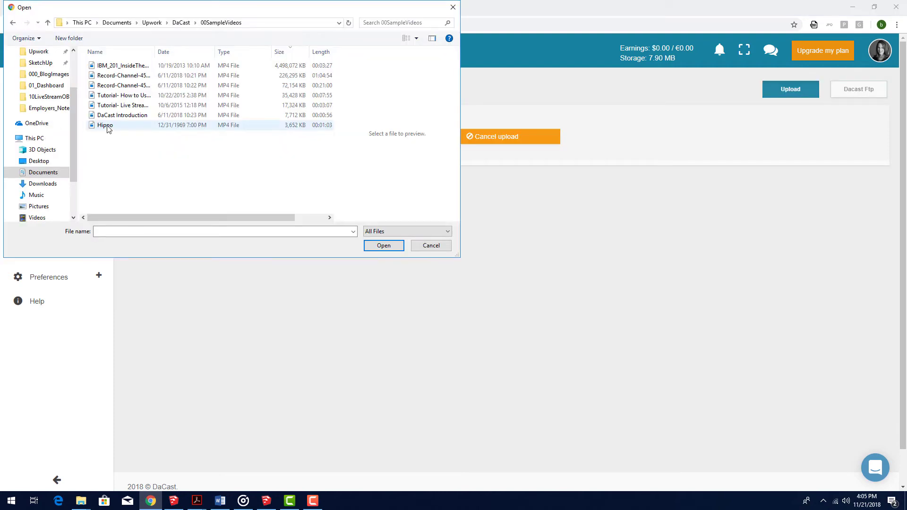
double_click(105, 125)
left_click(391, 138)
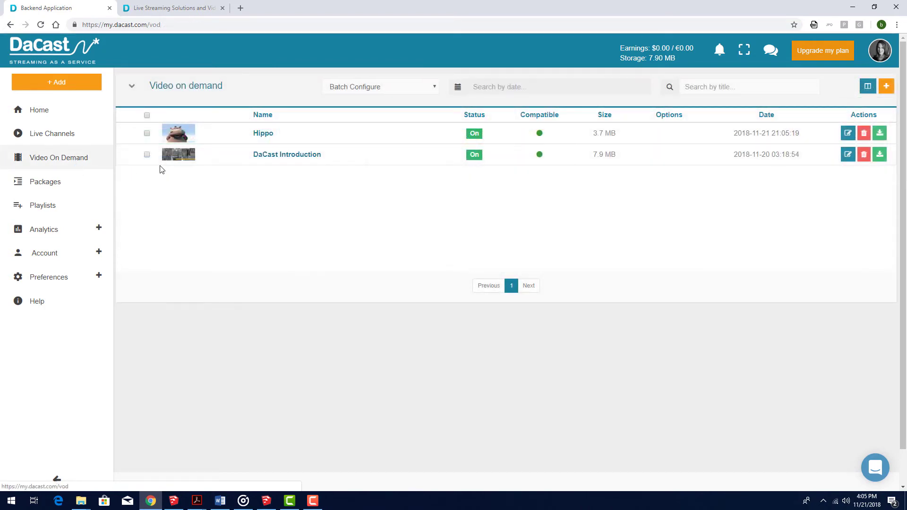
left_click(261, 134)
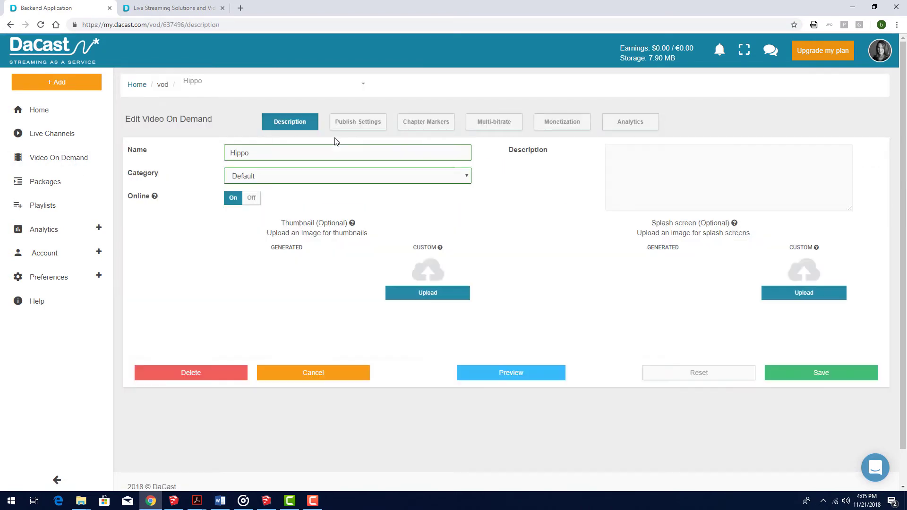
left_click(355, 125)
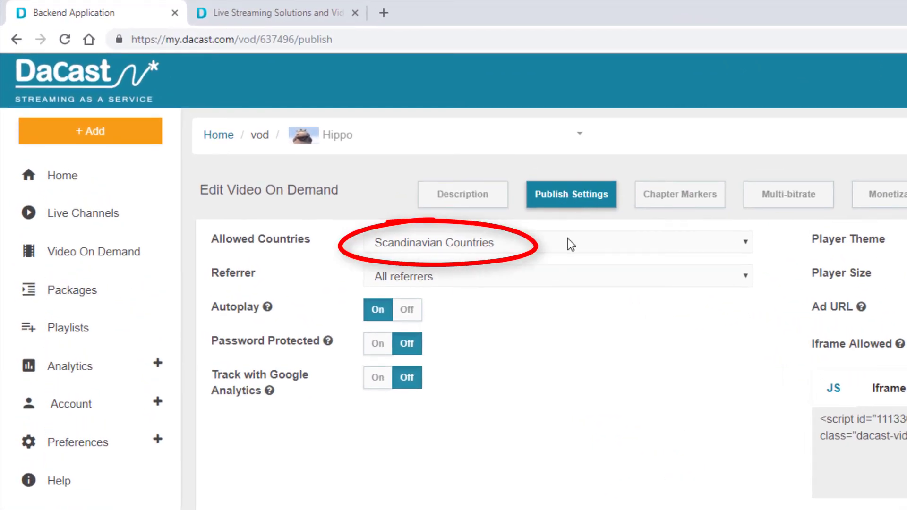
Check the Hippo video's allowed countries and play it in its player page
left_click(558, 243)
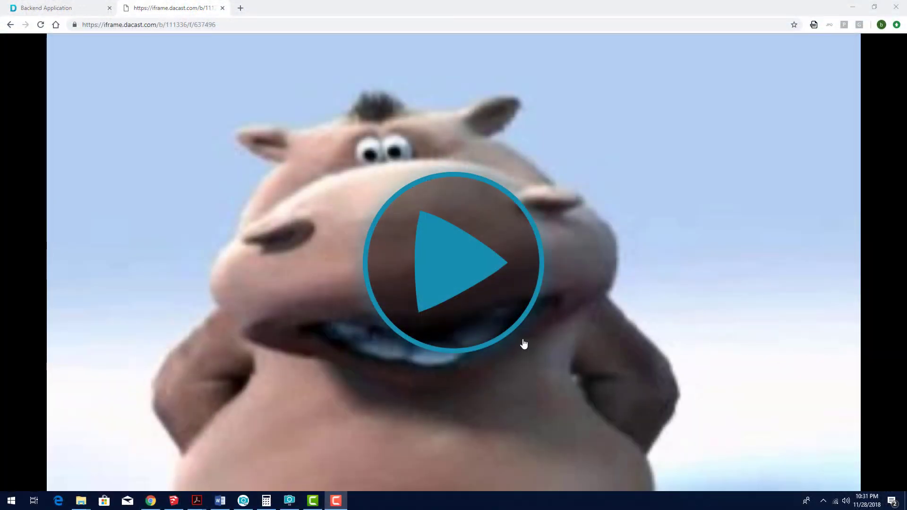
left_click(431, 265)
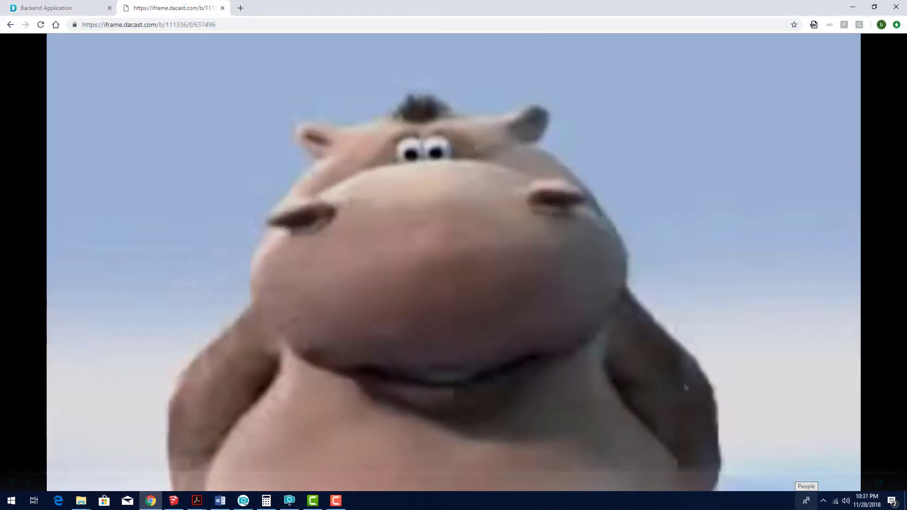